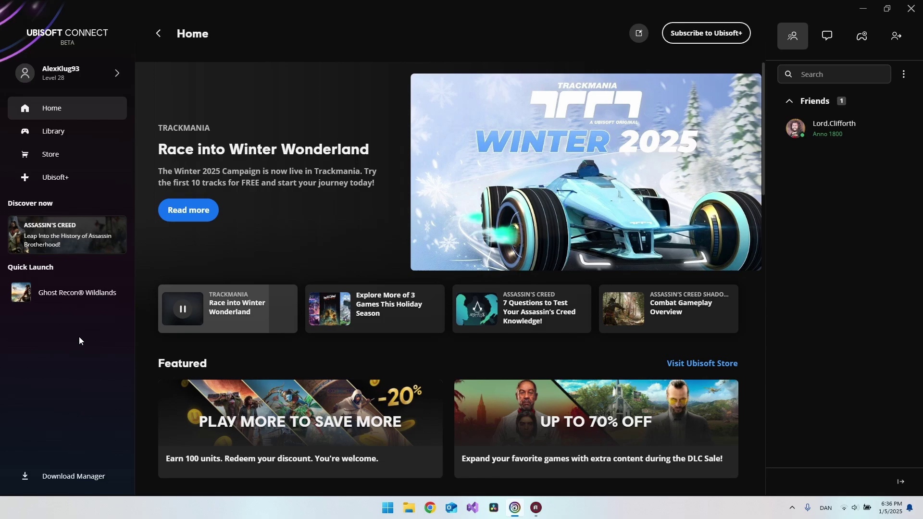
Open Run from the Start menu with %localappdata% entered as the location
key(super)
text(run)
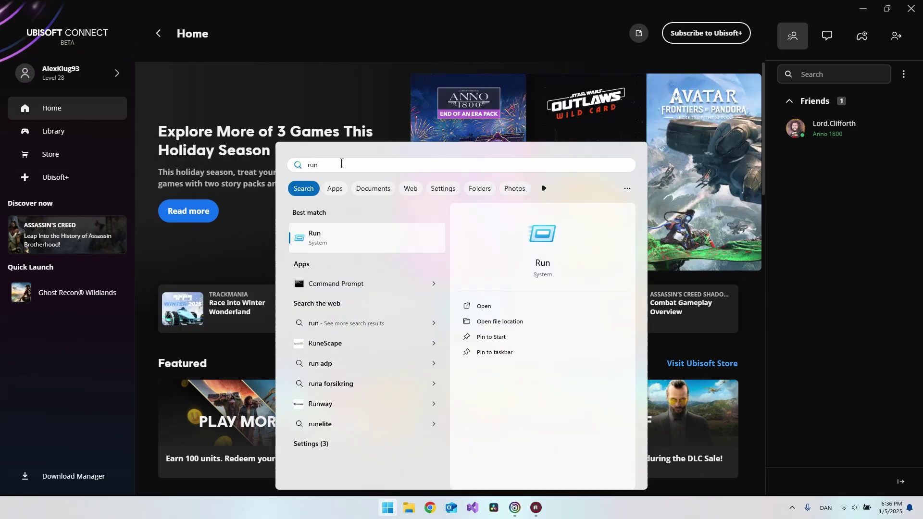
click(323, 239)
click(381, 269)
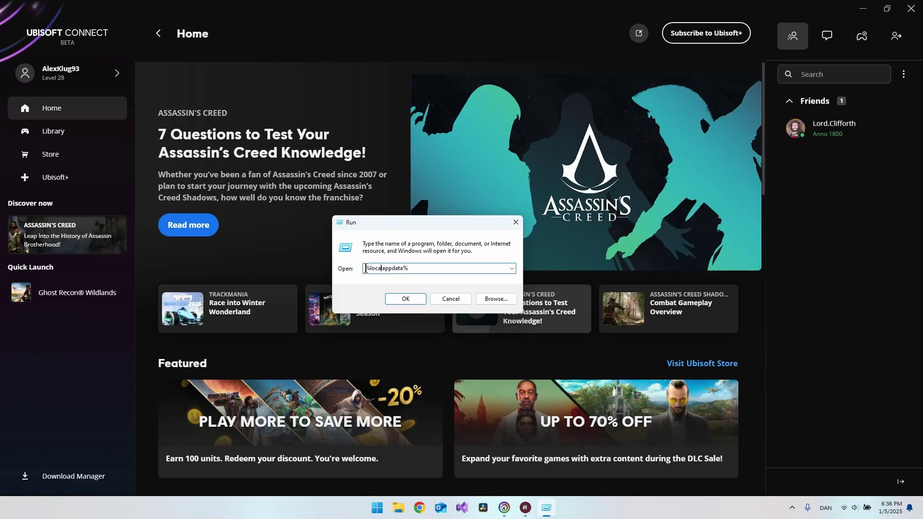
drag(365, 269, 378, 270)
key(ctrl+a)
click(402, 269)
double_click(401, 269)
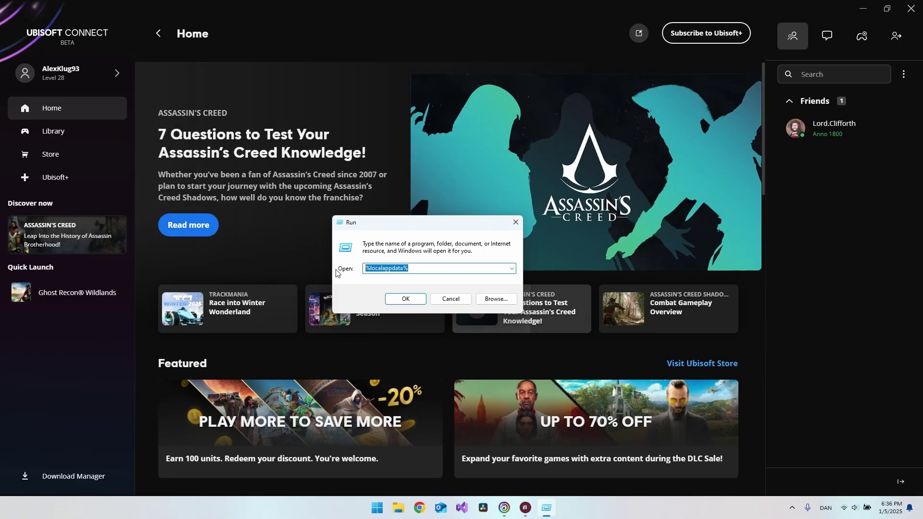
Open AppData\Local\Ubisoft Game Launcher, select settings.yaml, and close Ubisoft Connect
click(405, 298)
scroll(733, 205, down, 5)
scroll(760, 219, down, 10)
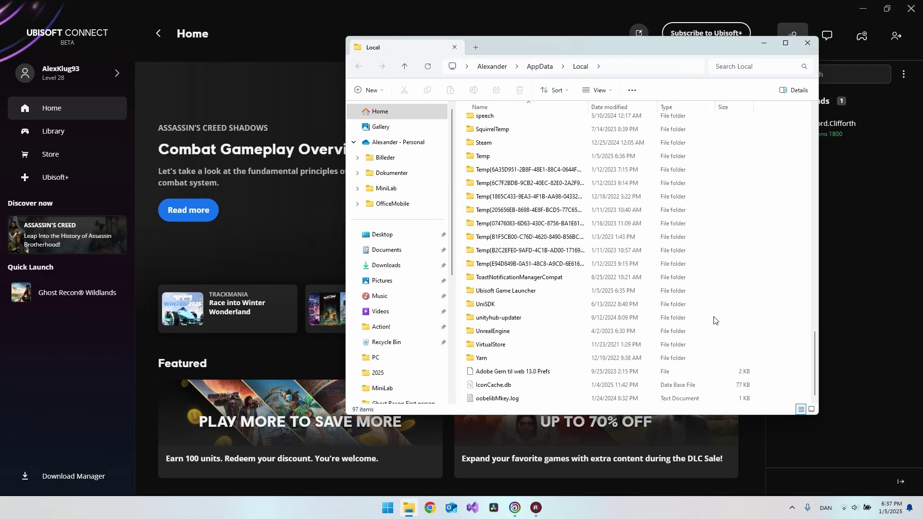
click(489, 292)
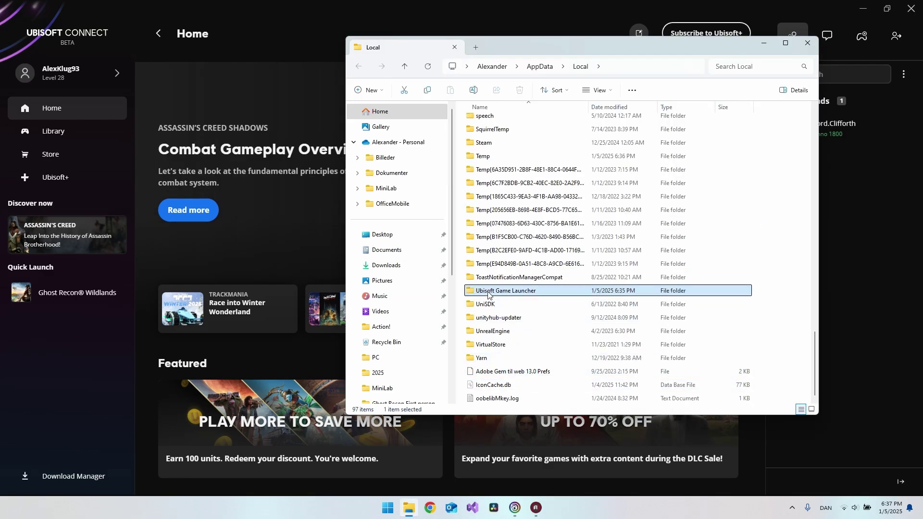
double_click(518, 292)
click(493, 150)
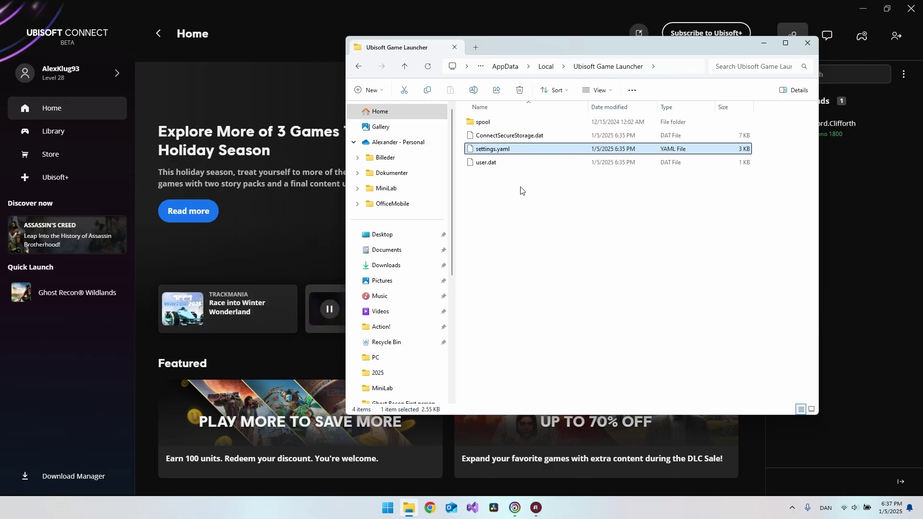
click(915, 12)
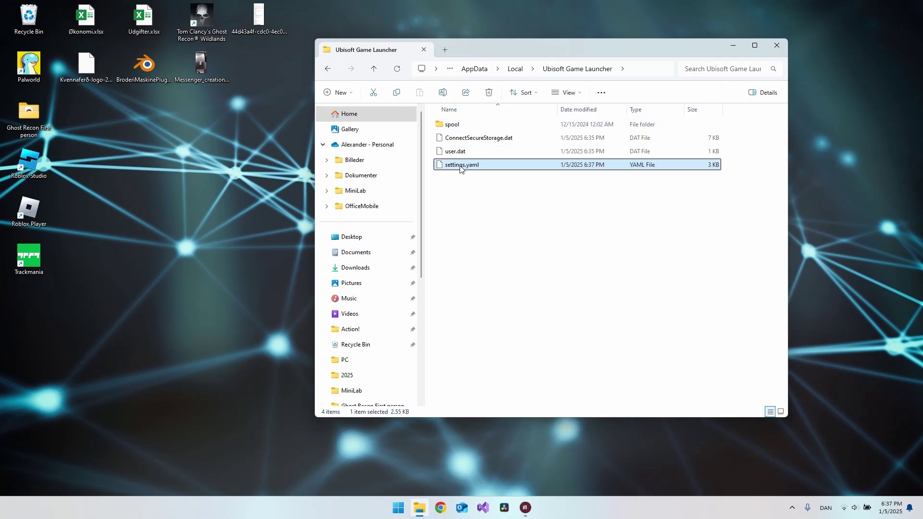
Edit settings.yaml in Notepad to read 'offline: true' and save it
right_click(460, 170)
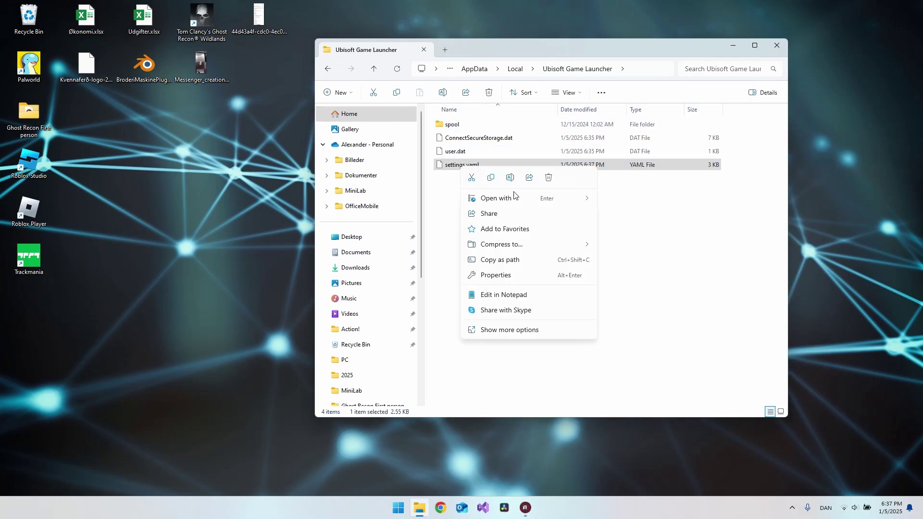
click(507, 295)
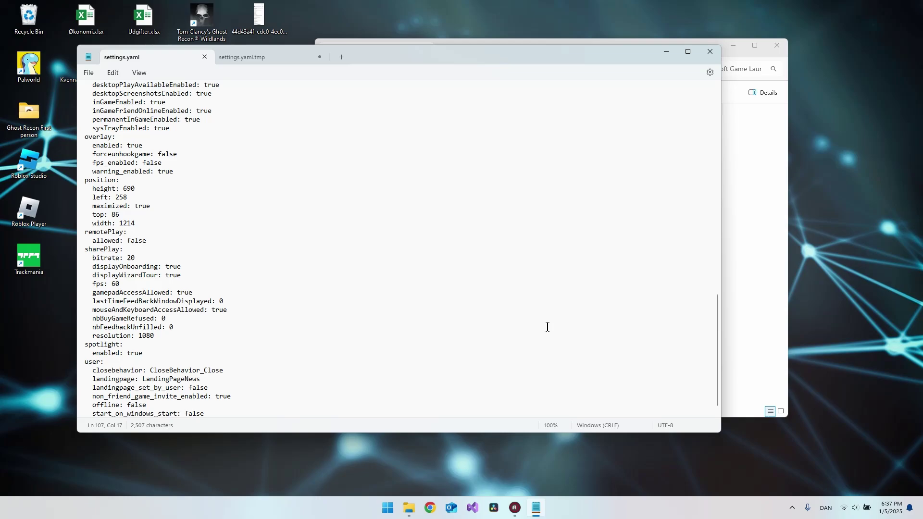
drag(719, 132, 718, 350)
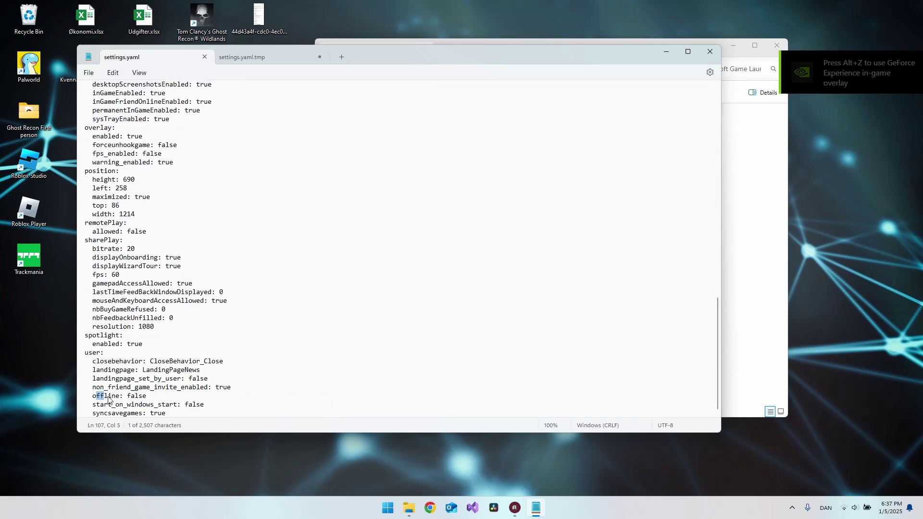
drag(97, 396, 124, 396)
click(148, 396)
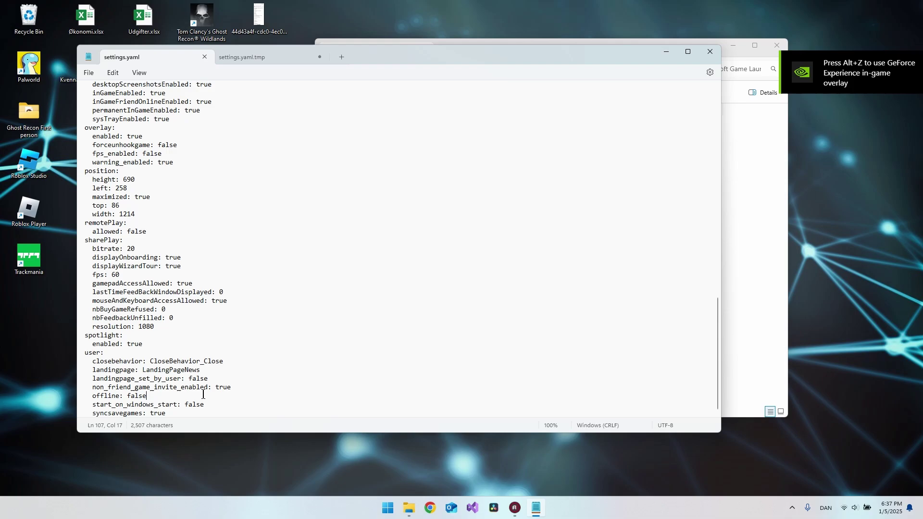
key(BackSpace)
key(BackSpace)
text(true)
key(ctrl+s)
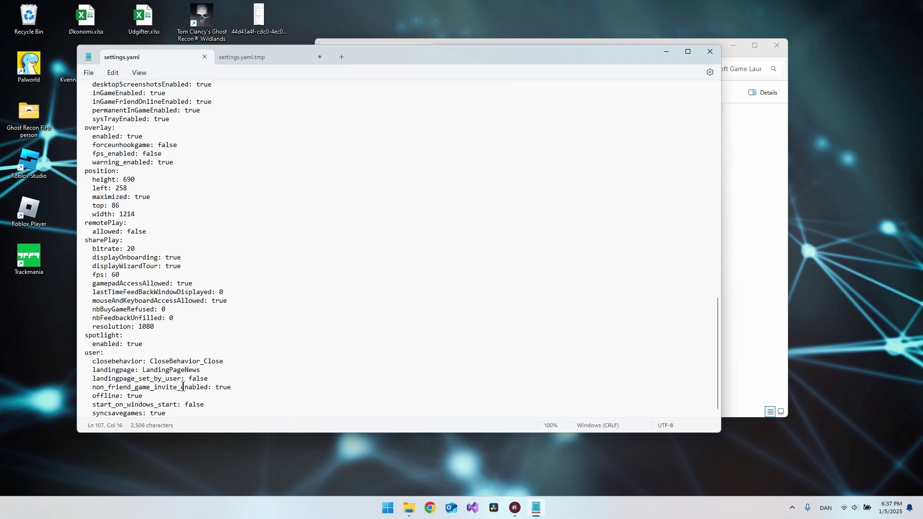
click(88, 73)
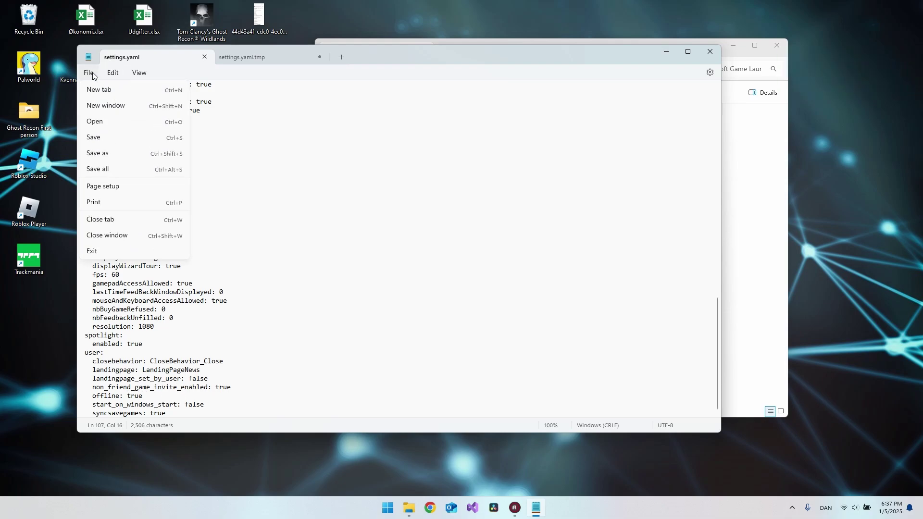
click(101, 141)
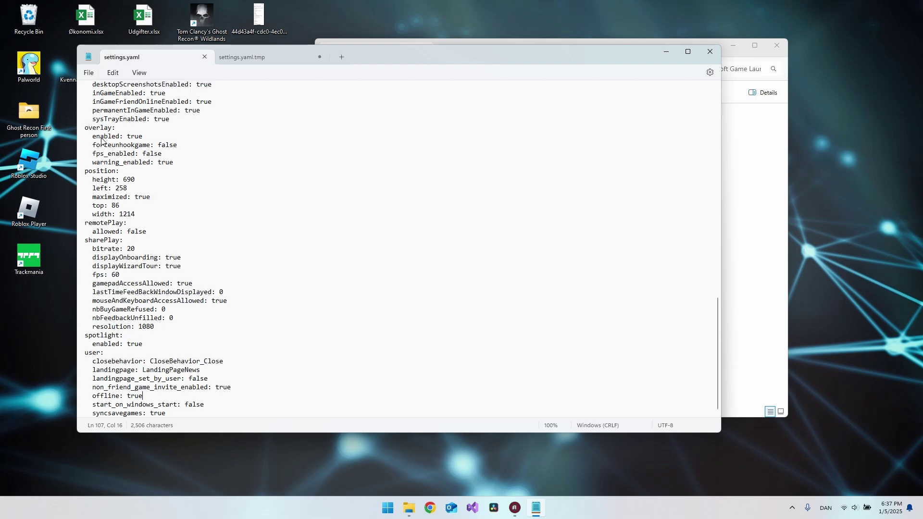
Close Notepad and set settings.yaml to Read-only in its Properties
click(710, 52)
right_click(462, 169)
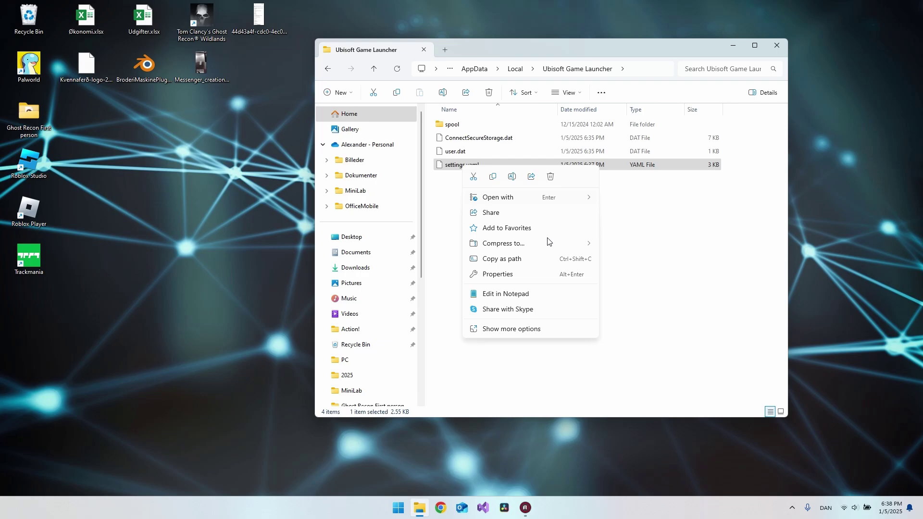
click(503, 274)
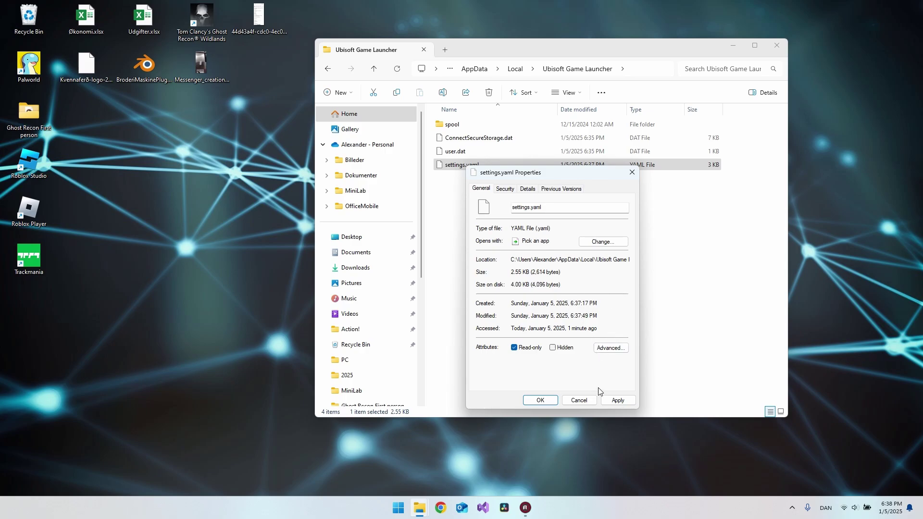
click(618, 401)
click(539, 401)
Launch Ubisoft Connect from Windows search so it opens in offline mode
key(super)
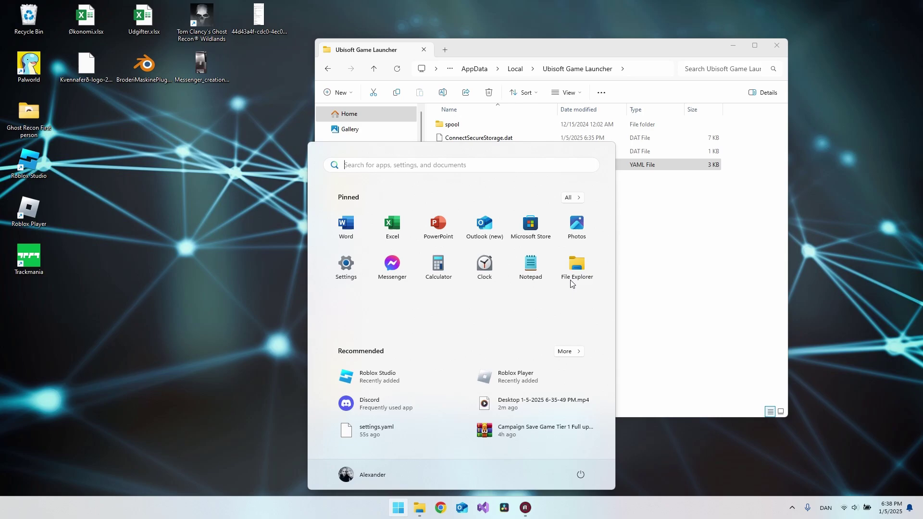
text(ubi)
click(371, 249)
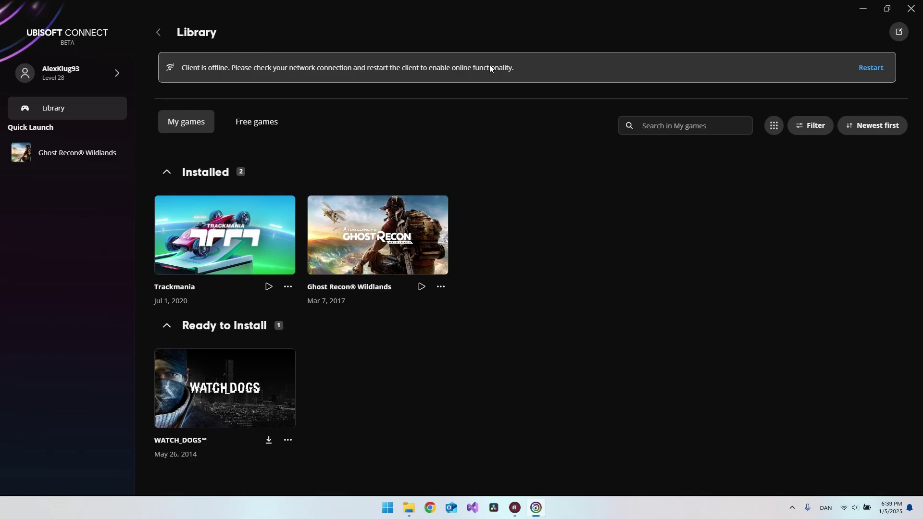
Clear the Read-only attribute on settings.yaml in its Properties
click(408, 508)
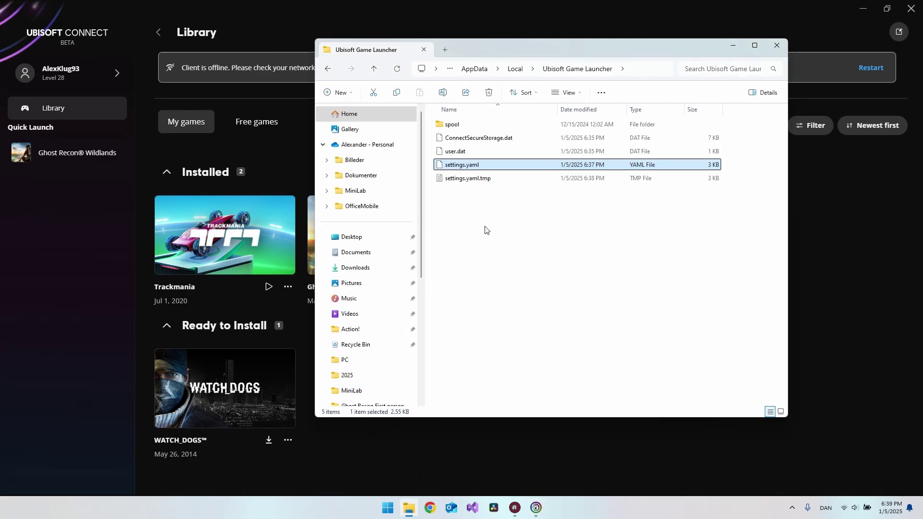
click(481, 182)
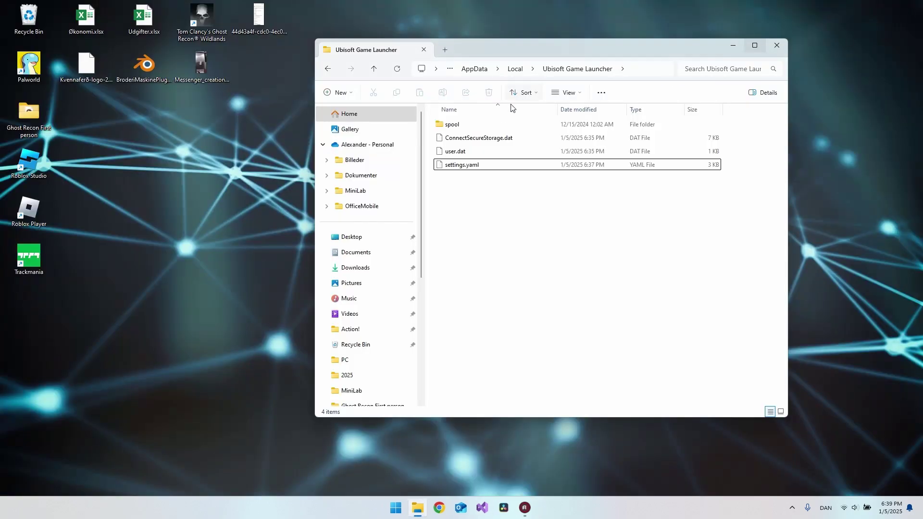
right_click(477, 168)
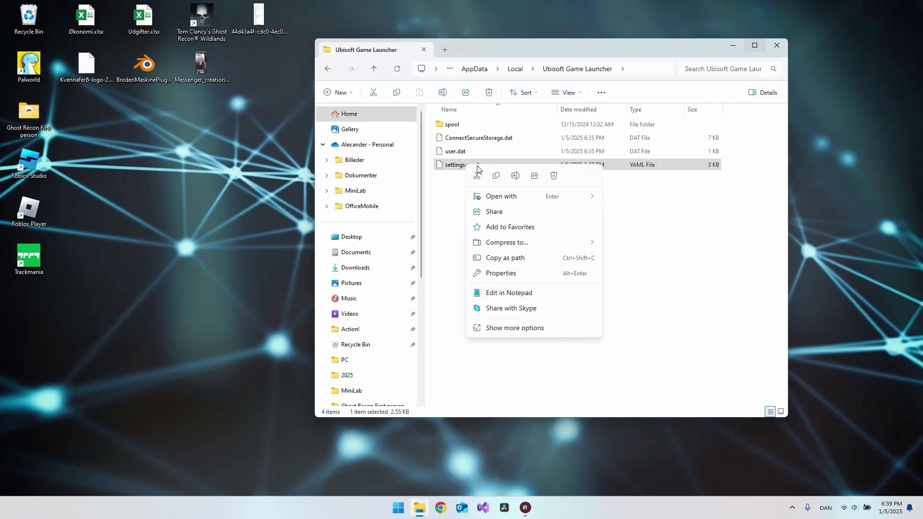
click(503, 279)
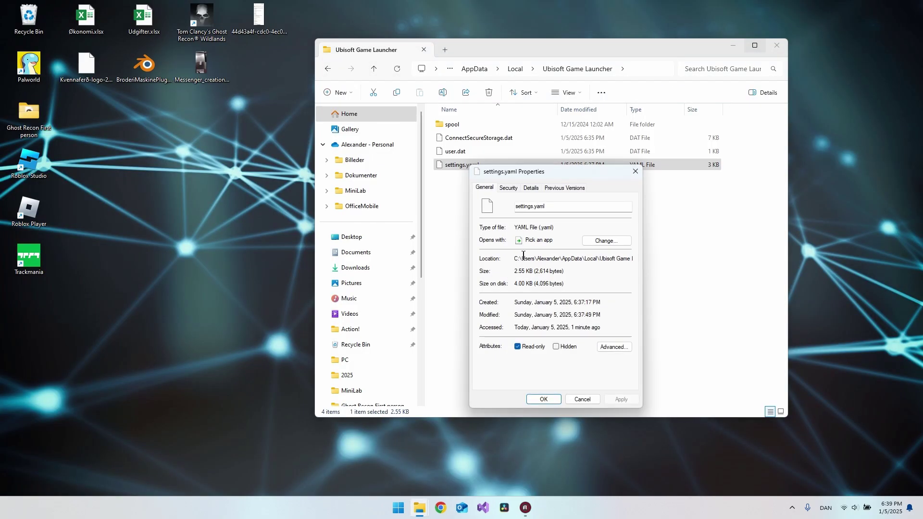
click(518, 348)
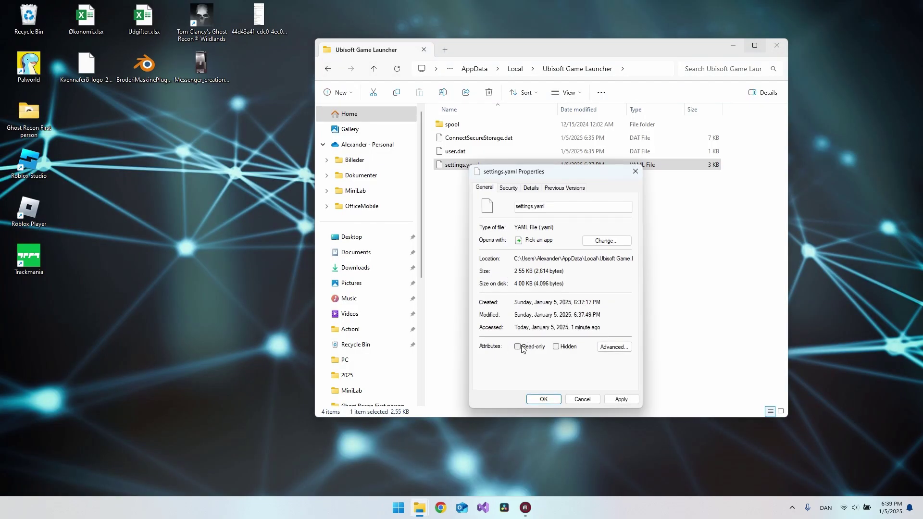
click(621, 399)
click(544, 399)
Open settings.yaml in Notepad, change offline back to false, and save
double_click(480, 168)
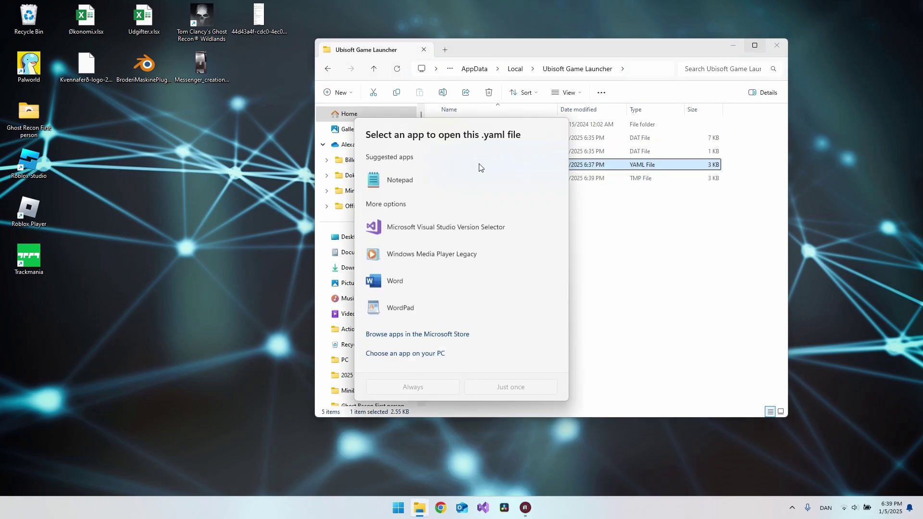
click(444, 180)
click(522, 389)
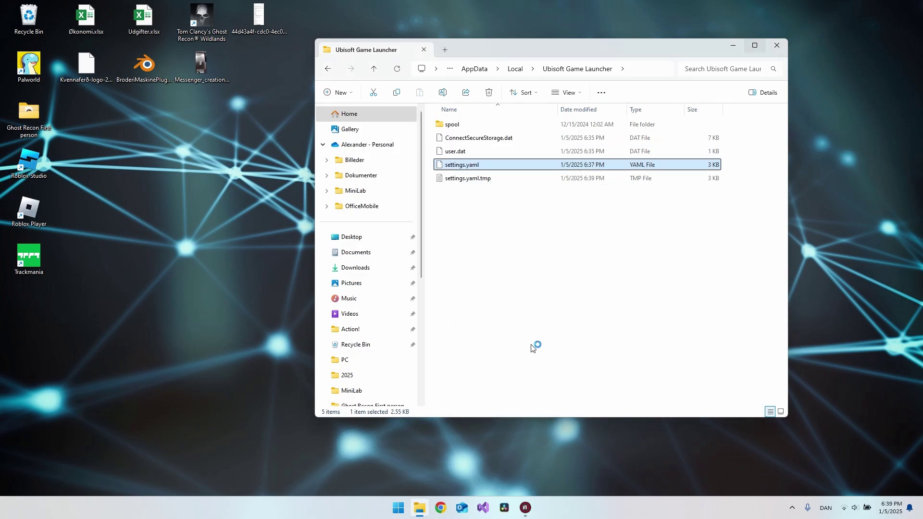
click(144, 397)
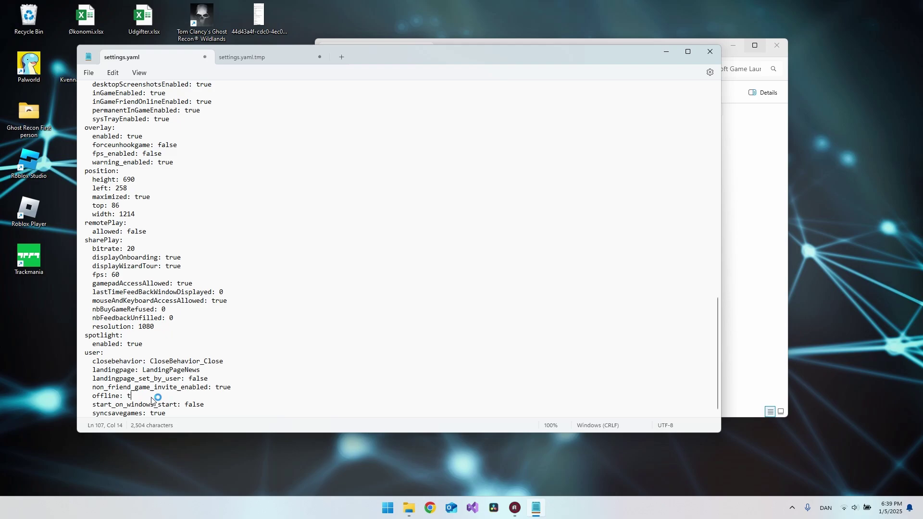
text(lse)
click(87, 72)
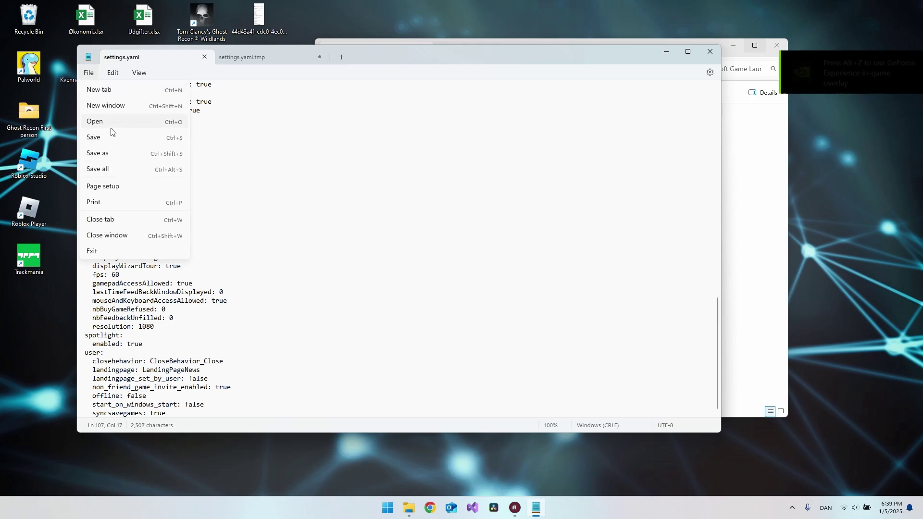
click(109, 136)
Close Notepad, delete settings.yaml.tmp, and bring up Windows search for the launcher
click(709, 51)
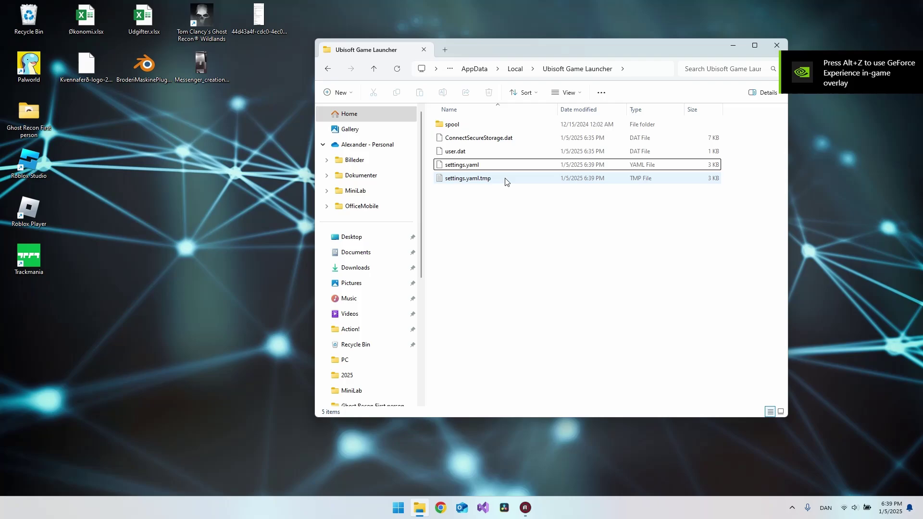
click(491, 182)
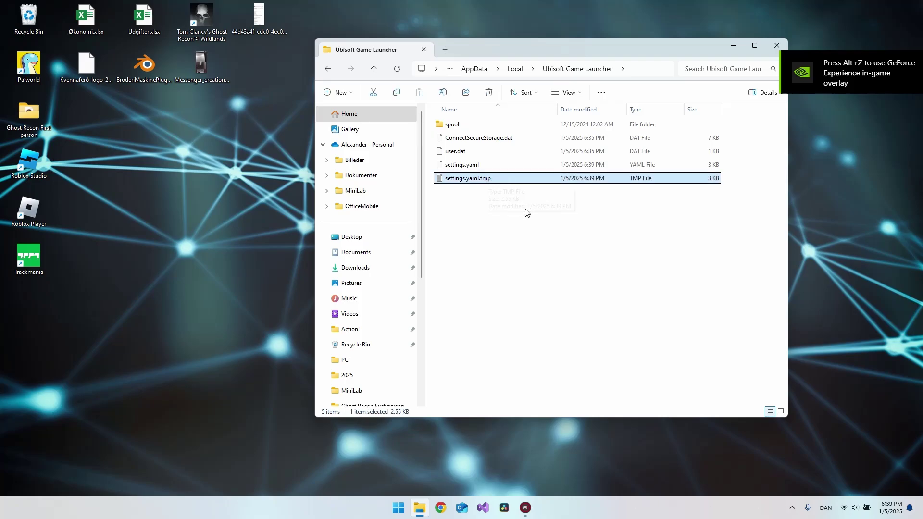
key(Delete)
key(super)
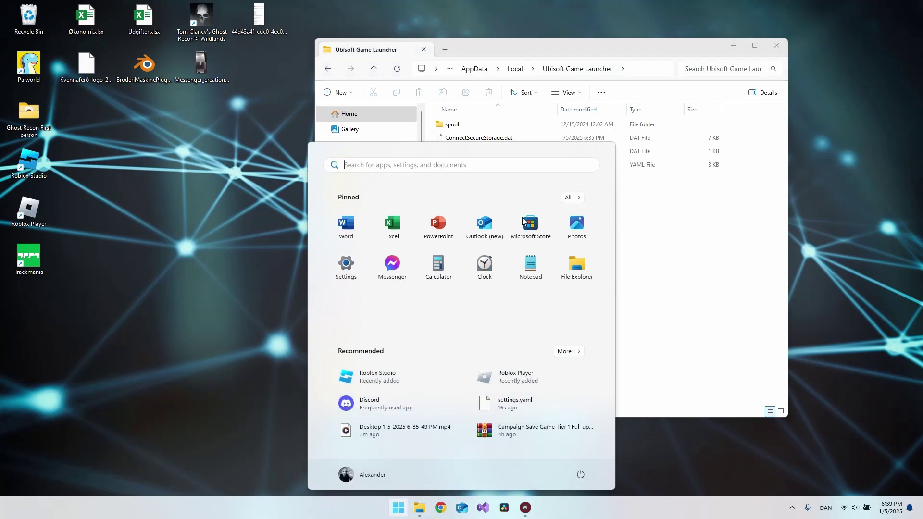
text(ubi)
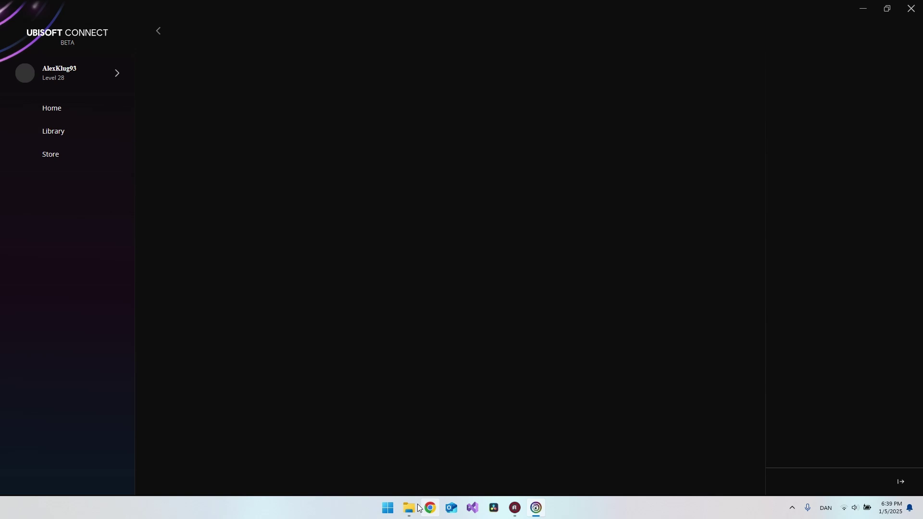
Start Ubisoft Connect and minimize File Explorer to reveal its online Home page
click(409, 507)
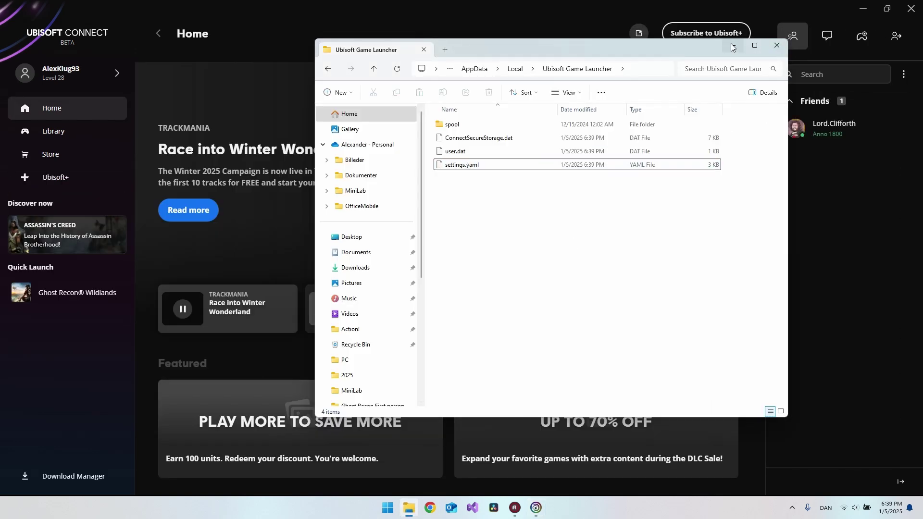
click(731, 46)
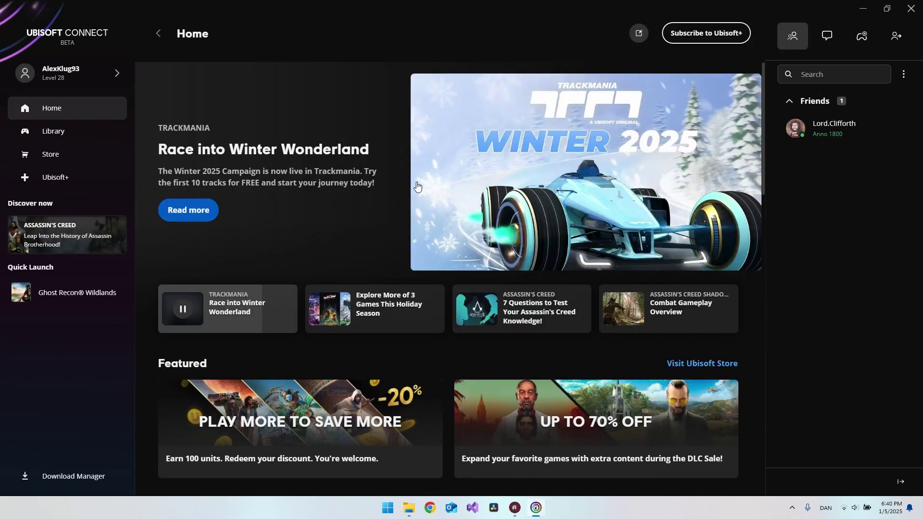